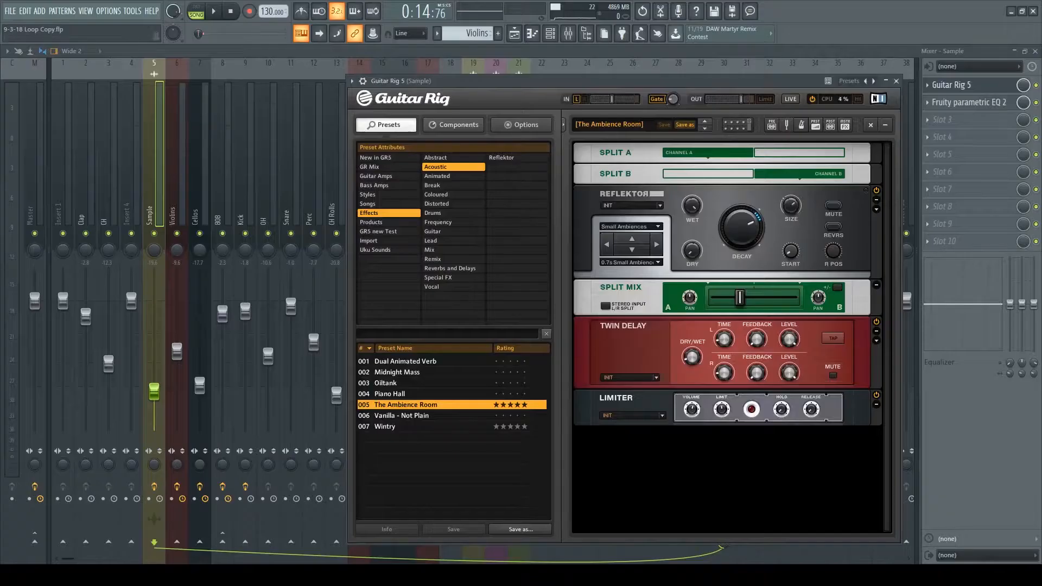
Step: Examine the Sample track's Guitar Rig 5 settings with The Ambience Room preset, and open its Fruity parametric EQ 2
drag(745, 86, 655, 75)
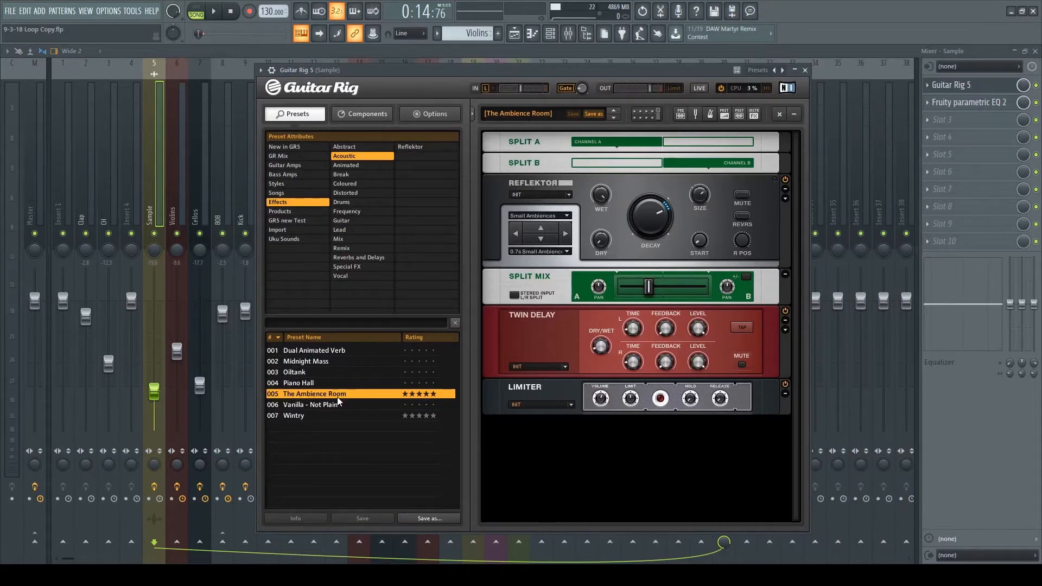
click(969, 102)
drag(563, 170, 656, 145)
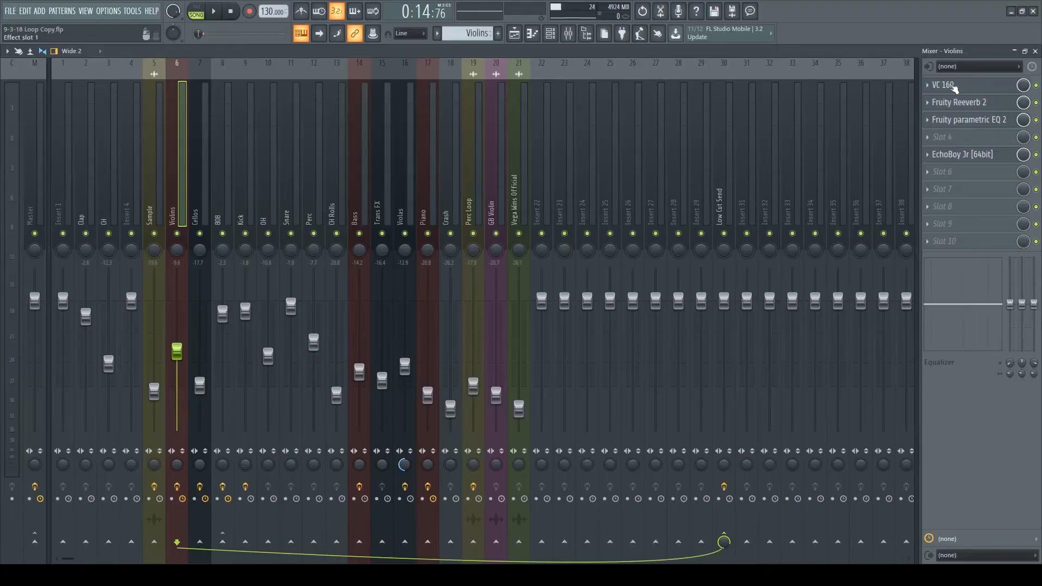
Step: Examine the Violins track's effects: the VC 160 compressor, Fruity Reeverb 2 and EchoBoy Jr
click(954, 88)
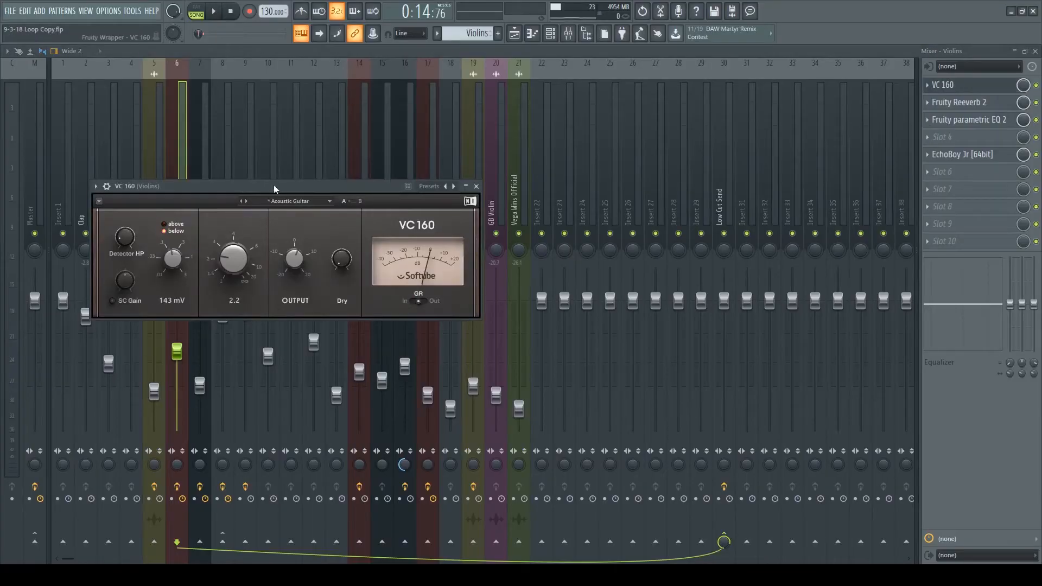
drag(273, 184, 402, 189)
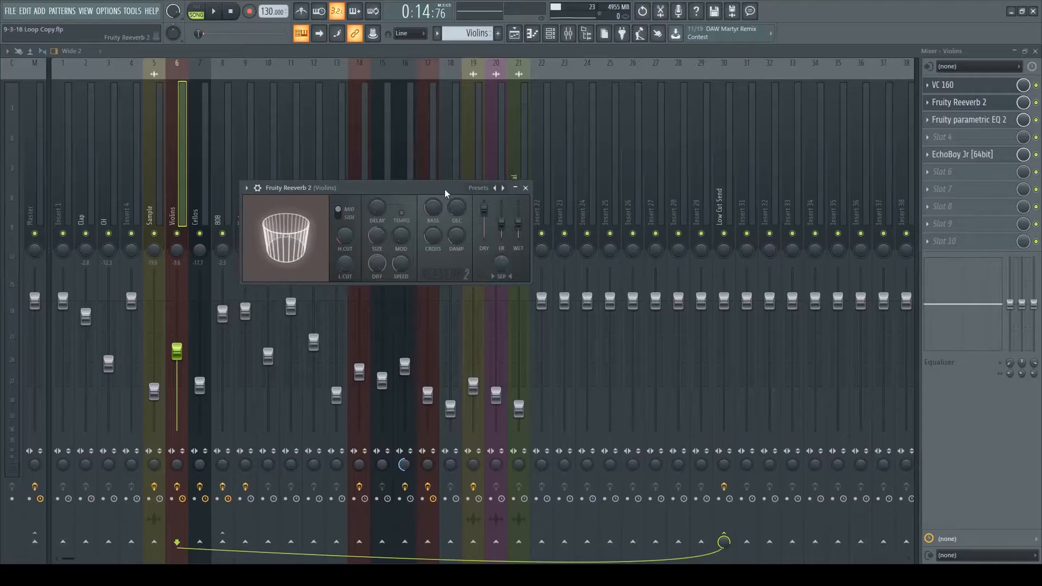
drag(445, 194, 449, 176)
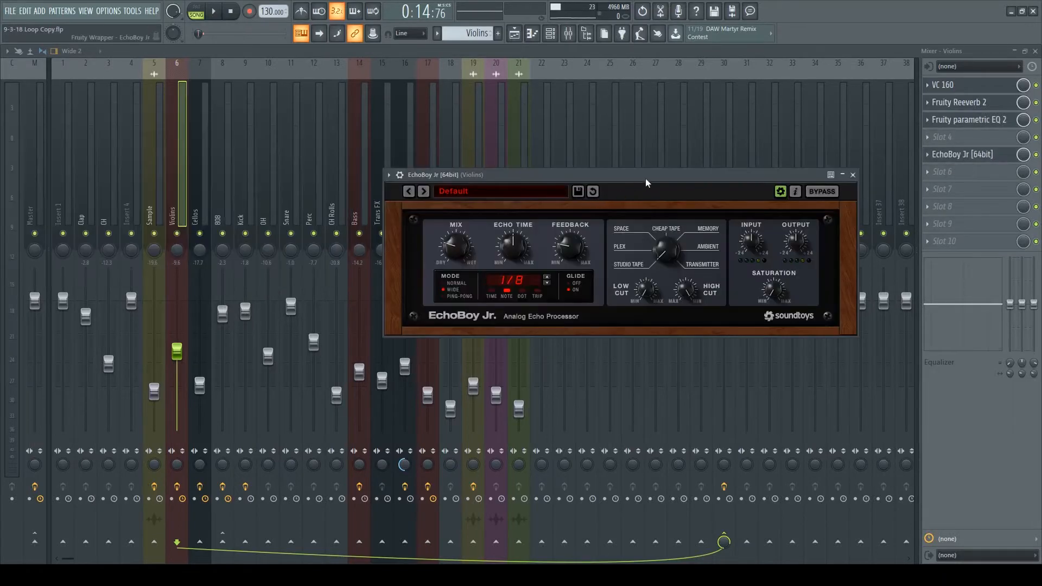
drag(646, 178, 631, 135)
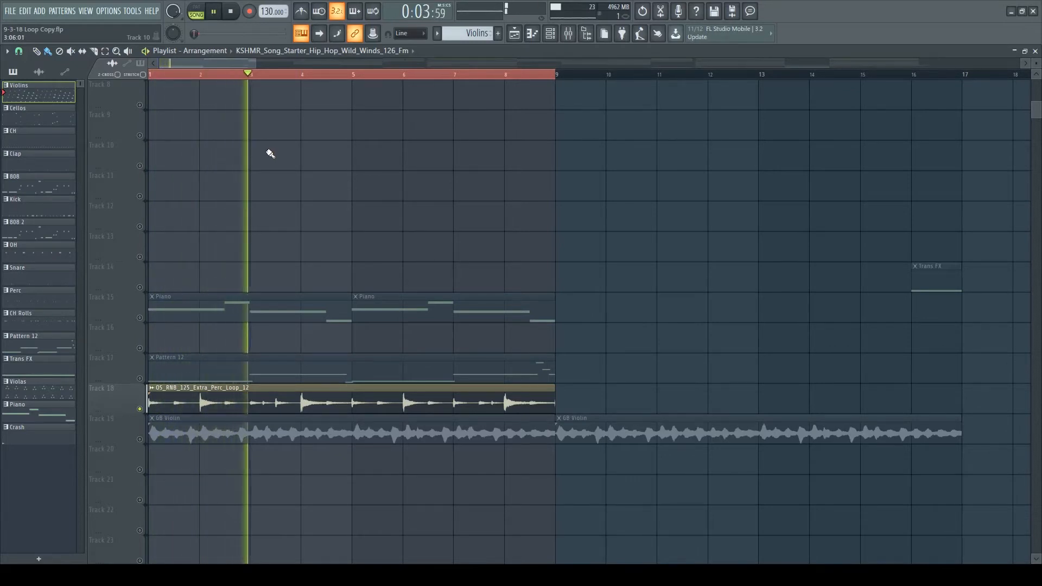
Step: Unmute the GB Violin playlist track and show the bass's Crackle Bass patch in Omnisphere
click(148, 443)
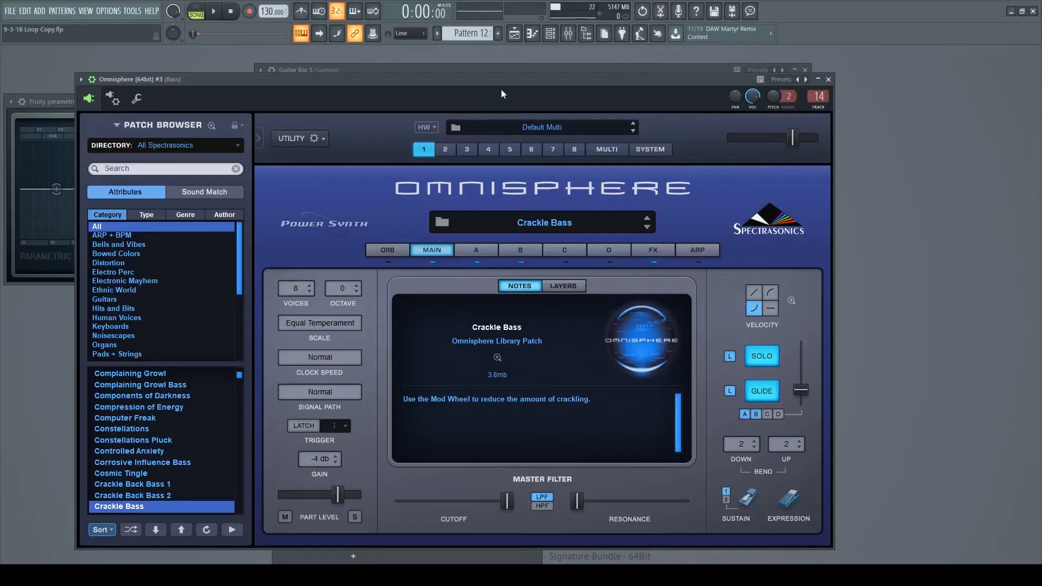
drag(500, 89, 465, 73)
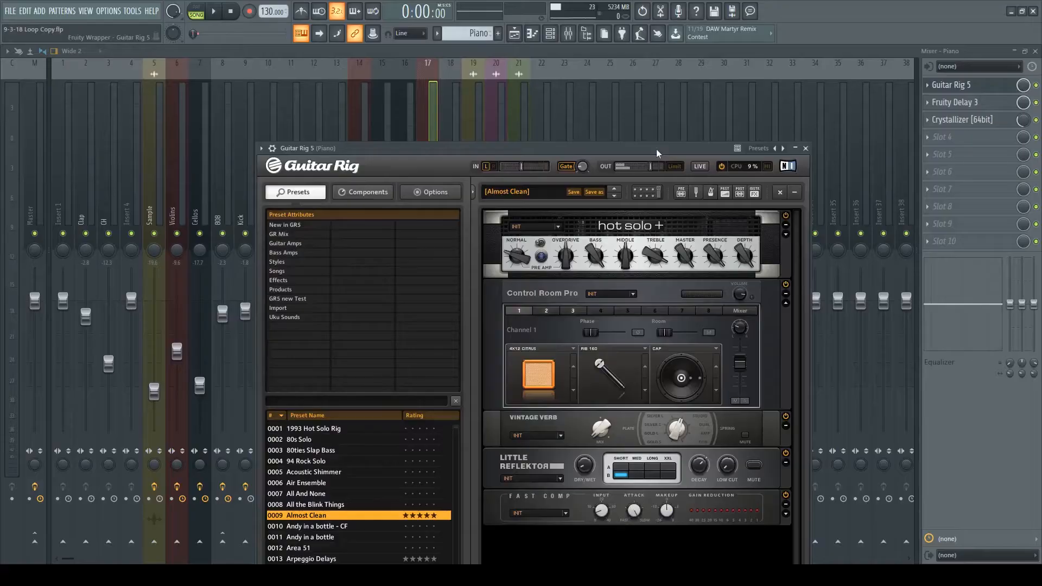
Step: Examine the Piano track's effects: Guitar Rig 5 with the Almost Clean preset, Fruity Delay 3 and Crystallizer
drag(657, 154, 621, 57)
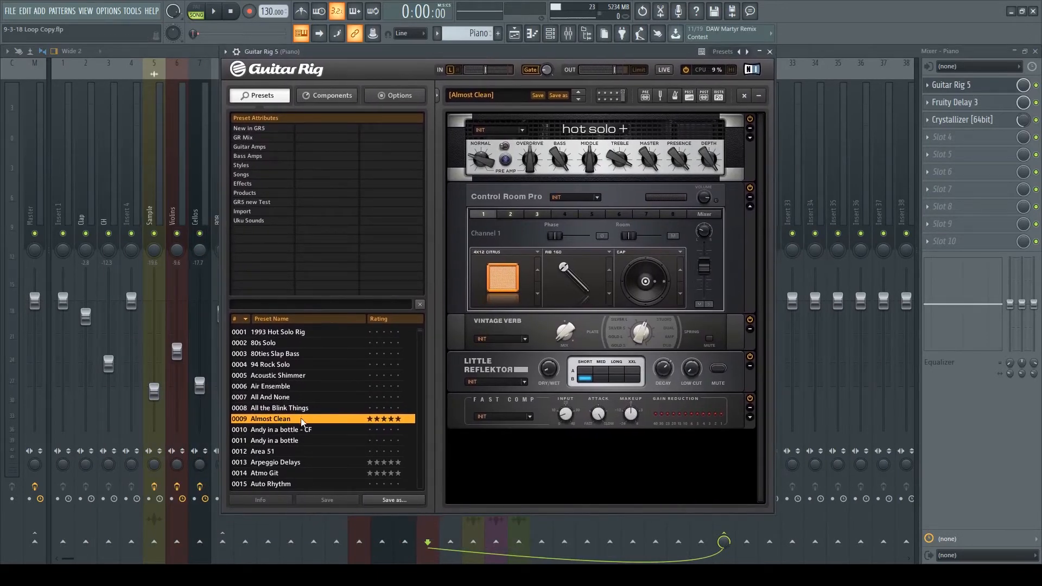
click(955, 103)
drag(711, 273, 676, 212)
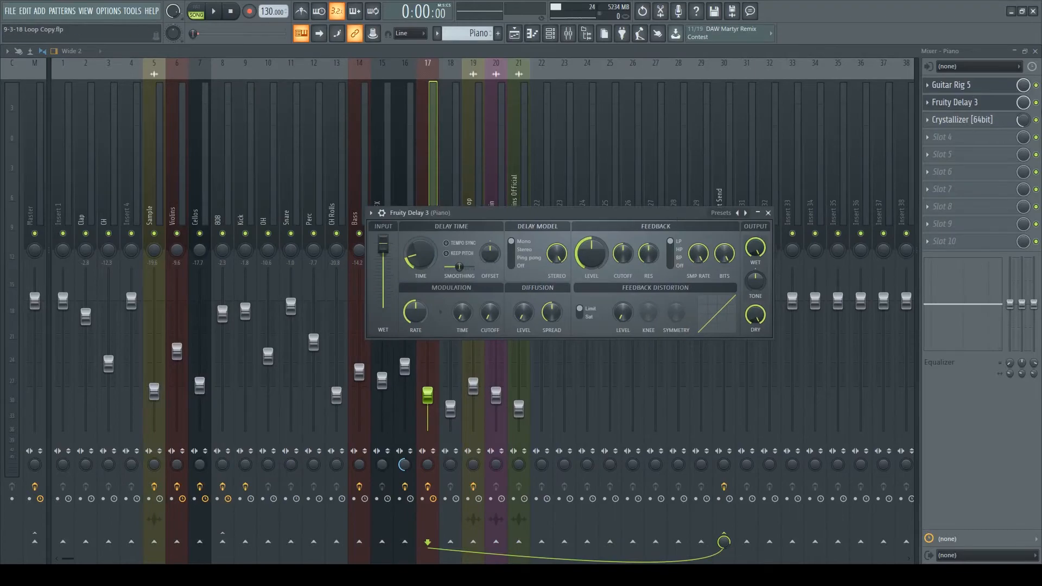
click(977, 120)
drag(560, 140, 721, 225)
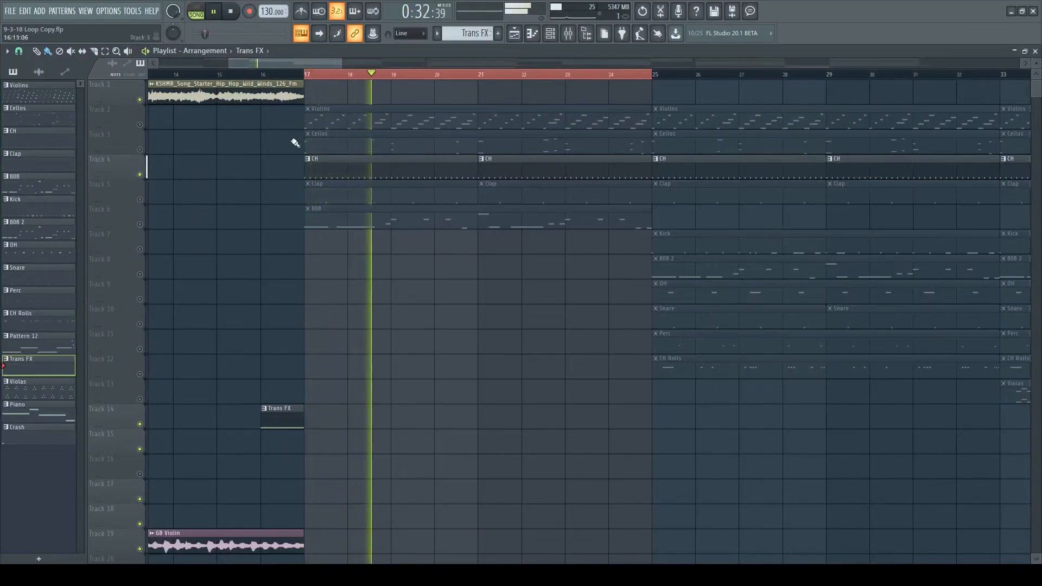
Step: Unmute the Clap and 808 tracks in the playlist
click(140, 200)
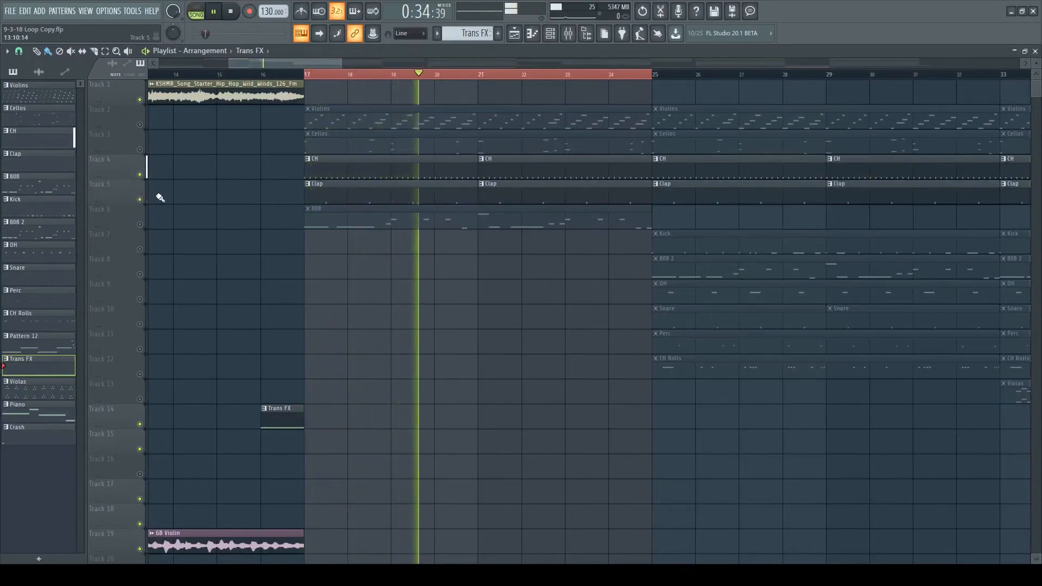
click(140, 224)
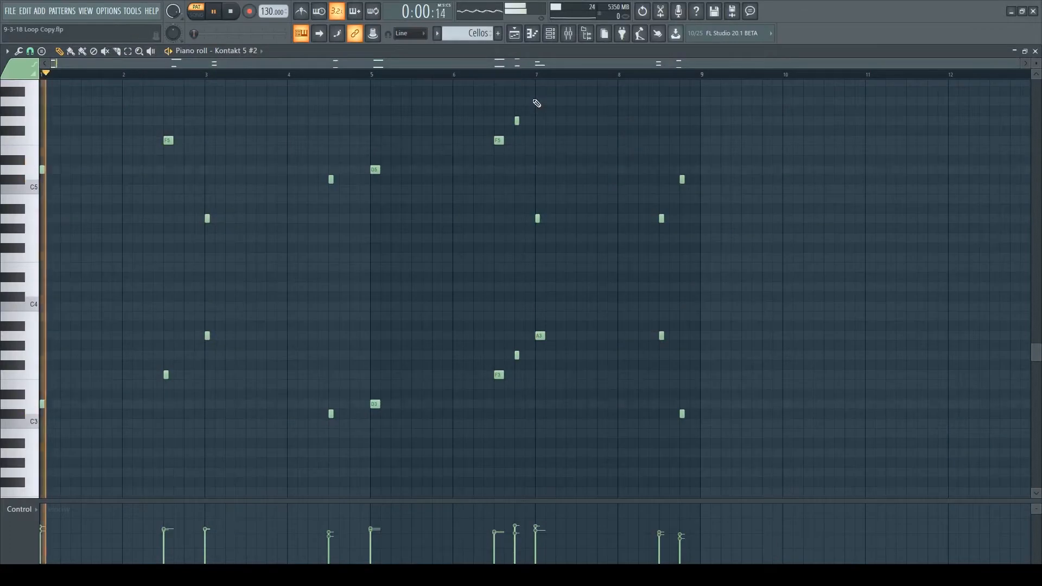
Step: Examine the Cellos pattern's notes in the piano roll and its Session Strings Pro instrument in Kontakt 5 #2
scroll(674, 202, up, 3)
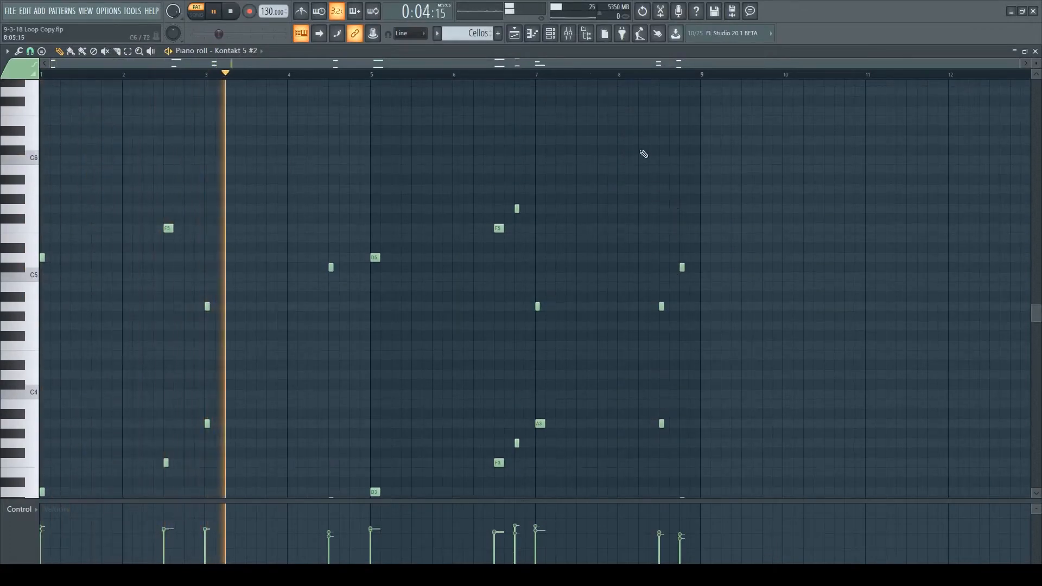
key(F6)
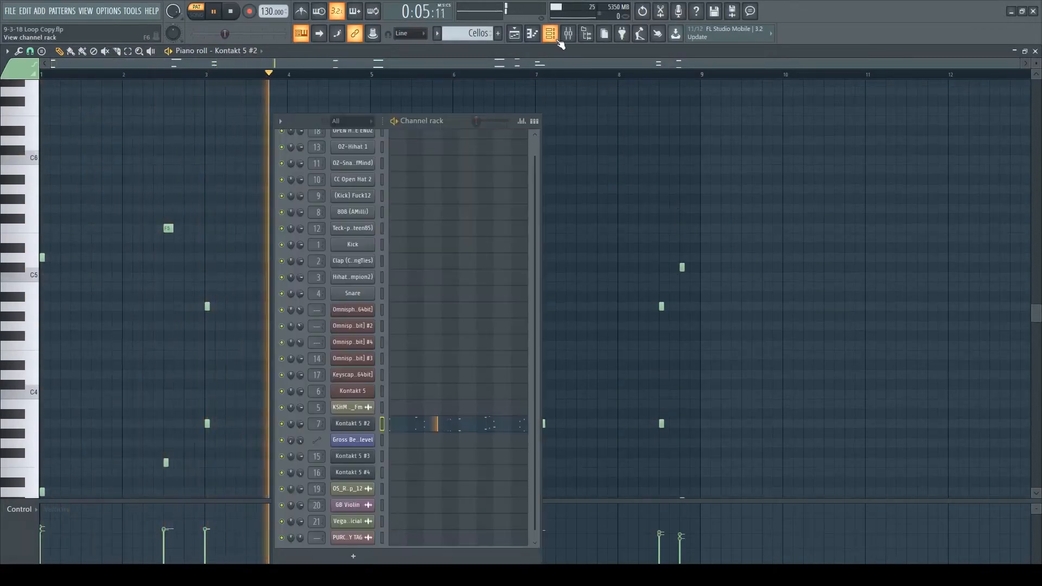
click(354, 424)
drag(581, 259, 576, 217)
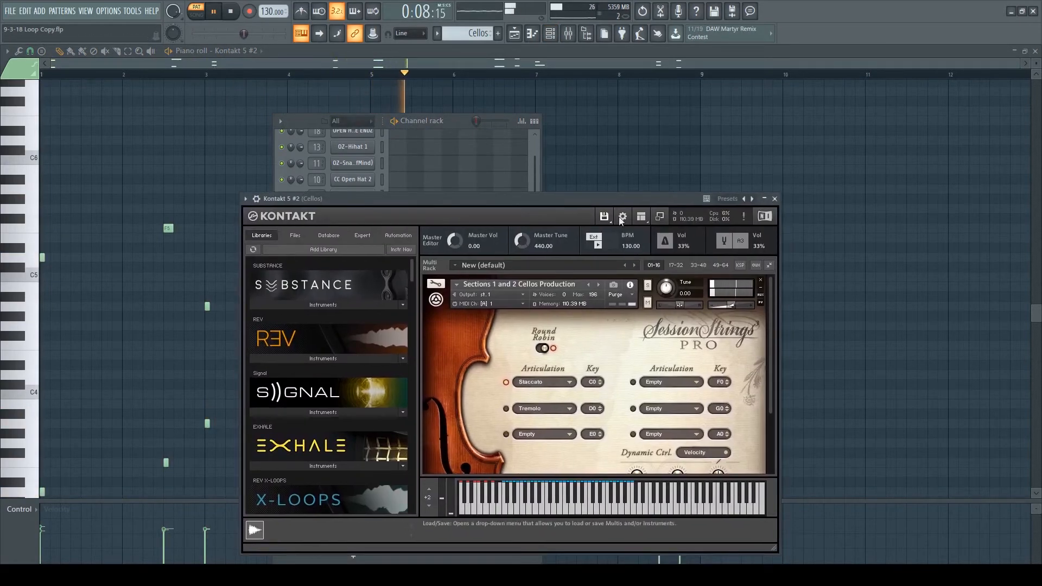
click(659, 217)
drag(431, 203, 431, 193)
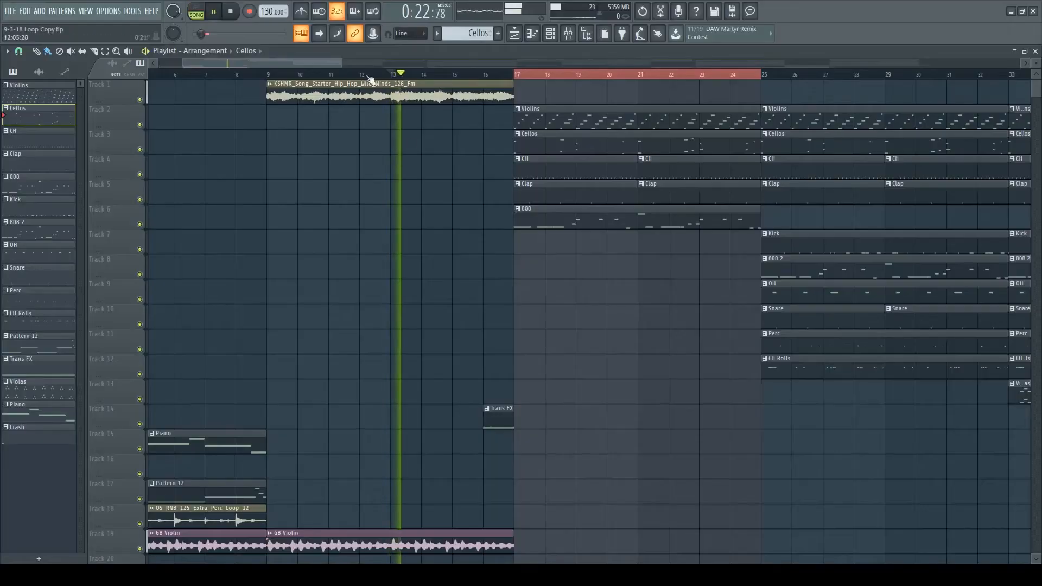
Step: Unmute the Kick, OH, Snare, Perc and CH Rolls playlist tracks one by one during playback of bars 25 to 33
drag(331, 63, 348, 61)
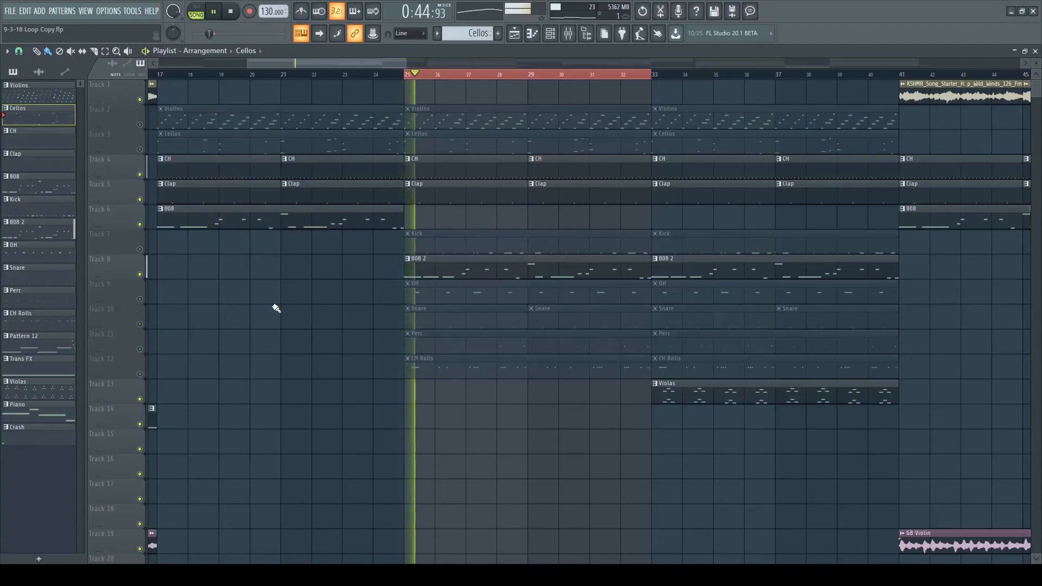
click(140, 250)
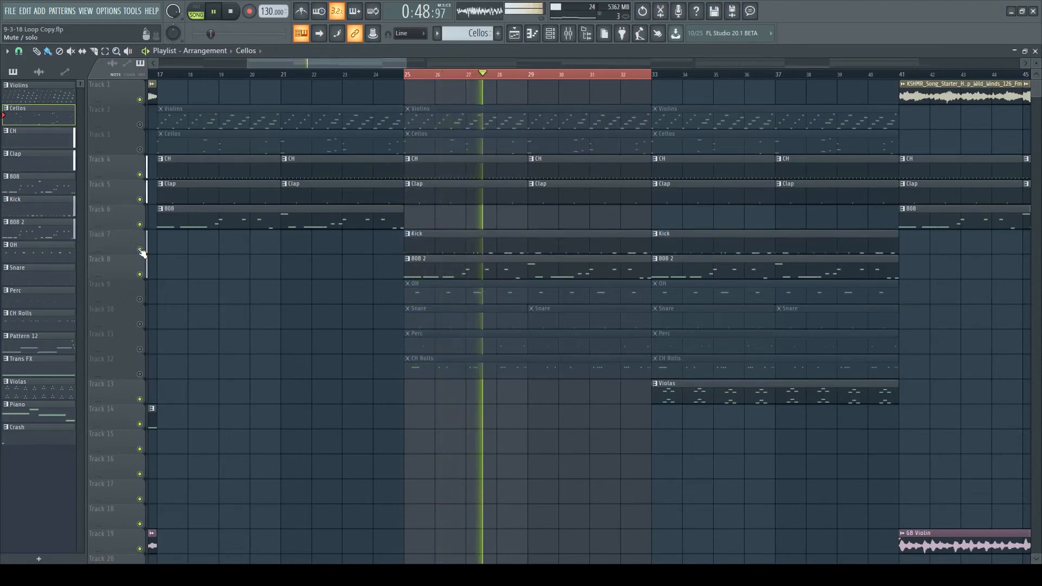
click(140, 299)
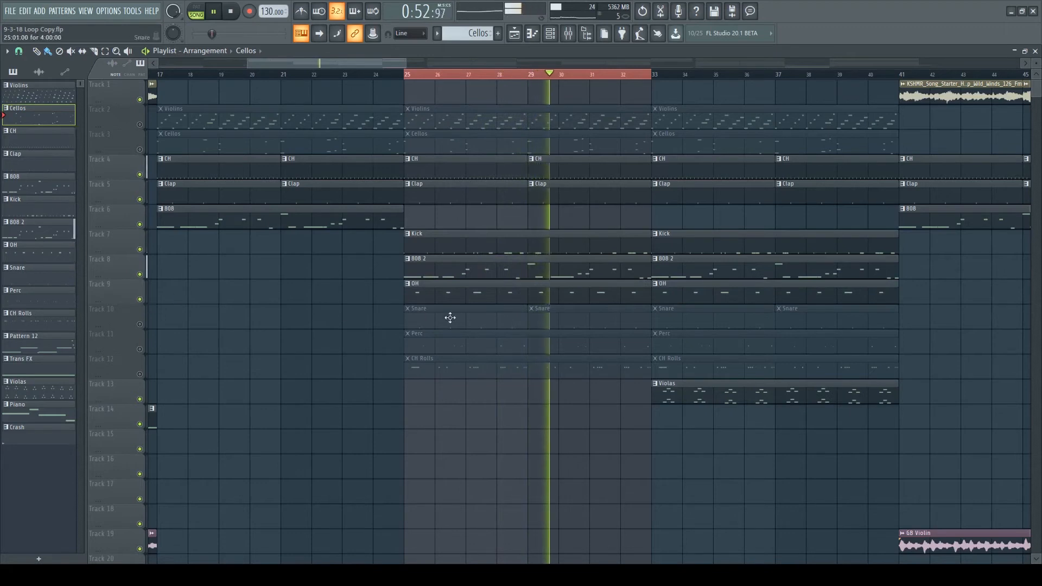
click(140, 324)
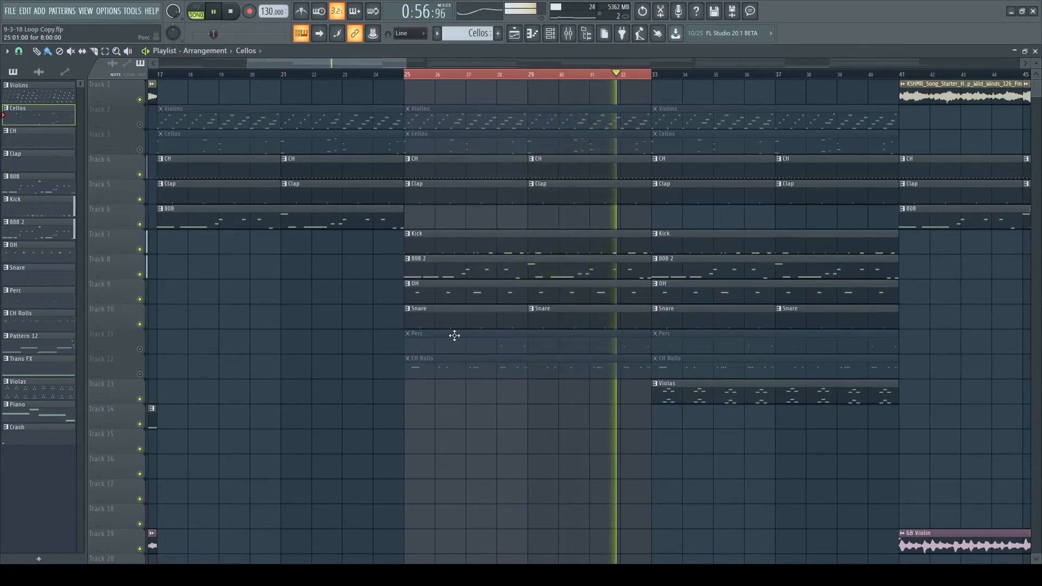
click(140, 350)
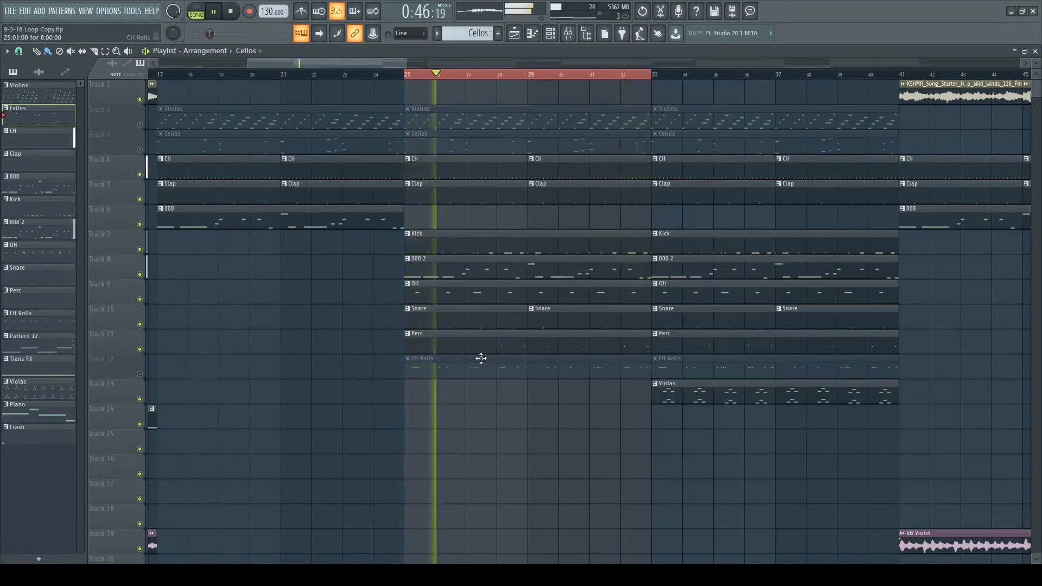
click(142, 375)
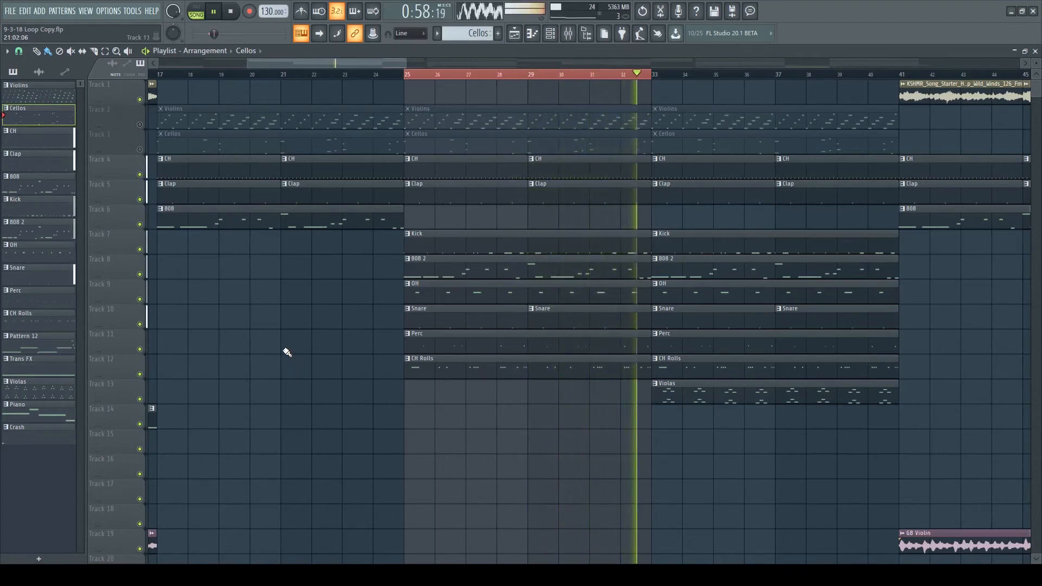
Step: Examine the playlist's clip arrangement around bars 41 to 65, including the gap before bar 49
click(293, 75)
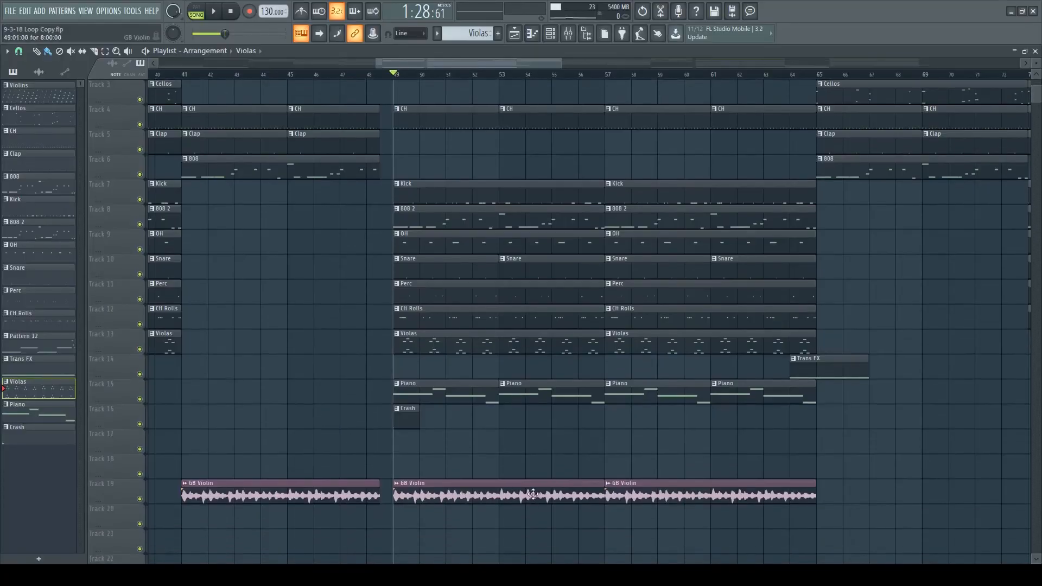
scroll(533, 494, up, 2)
scroll(435, 356, up, 3)
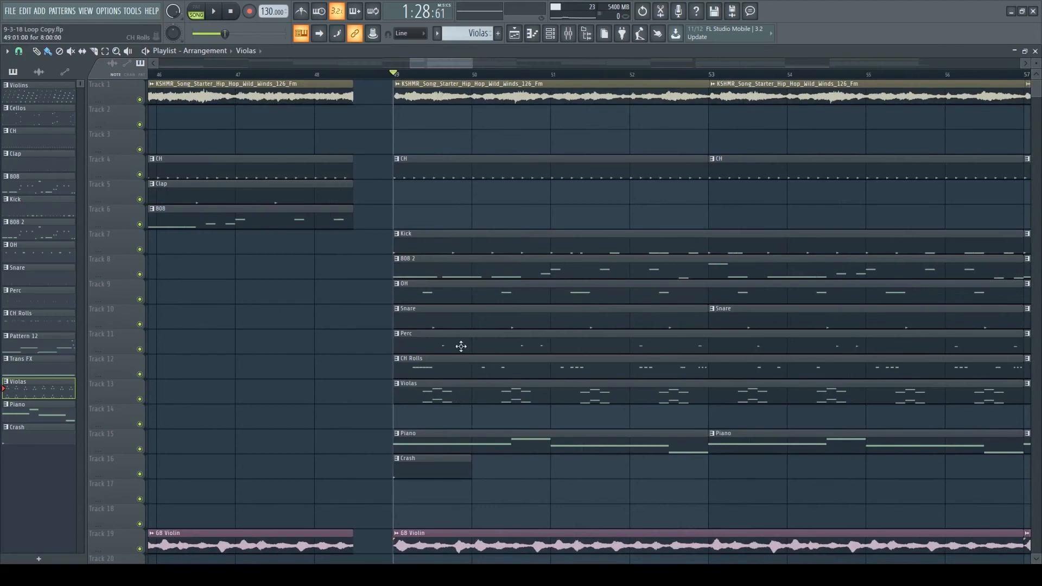
drag(447, 80, 448, 68)
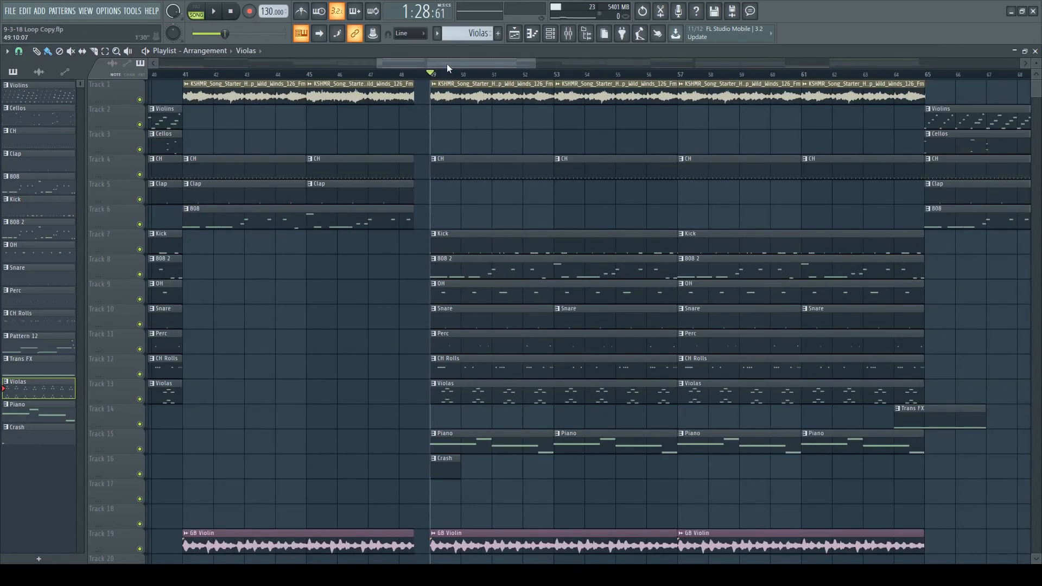